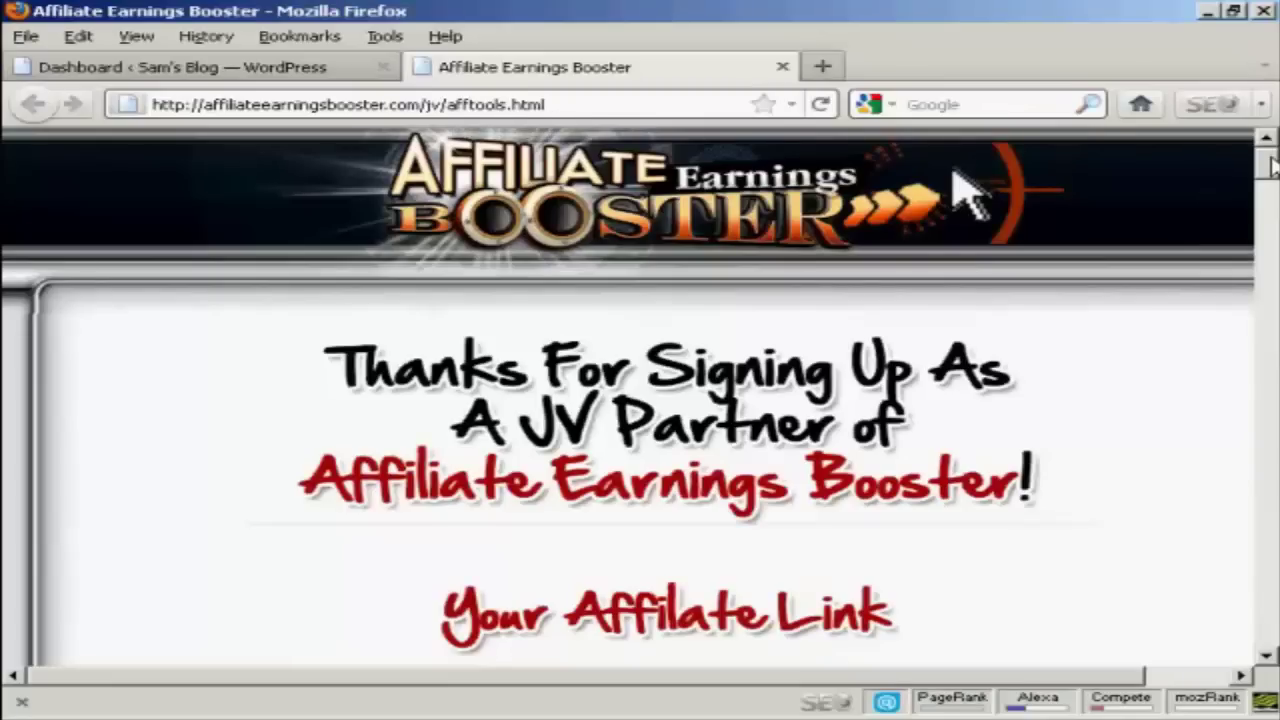
Copy all the HTML code of the 160x600 Affiliate Earnings Booster banner.
drag(1270, 166, 1268, 560)
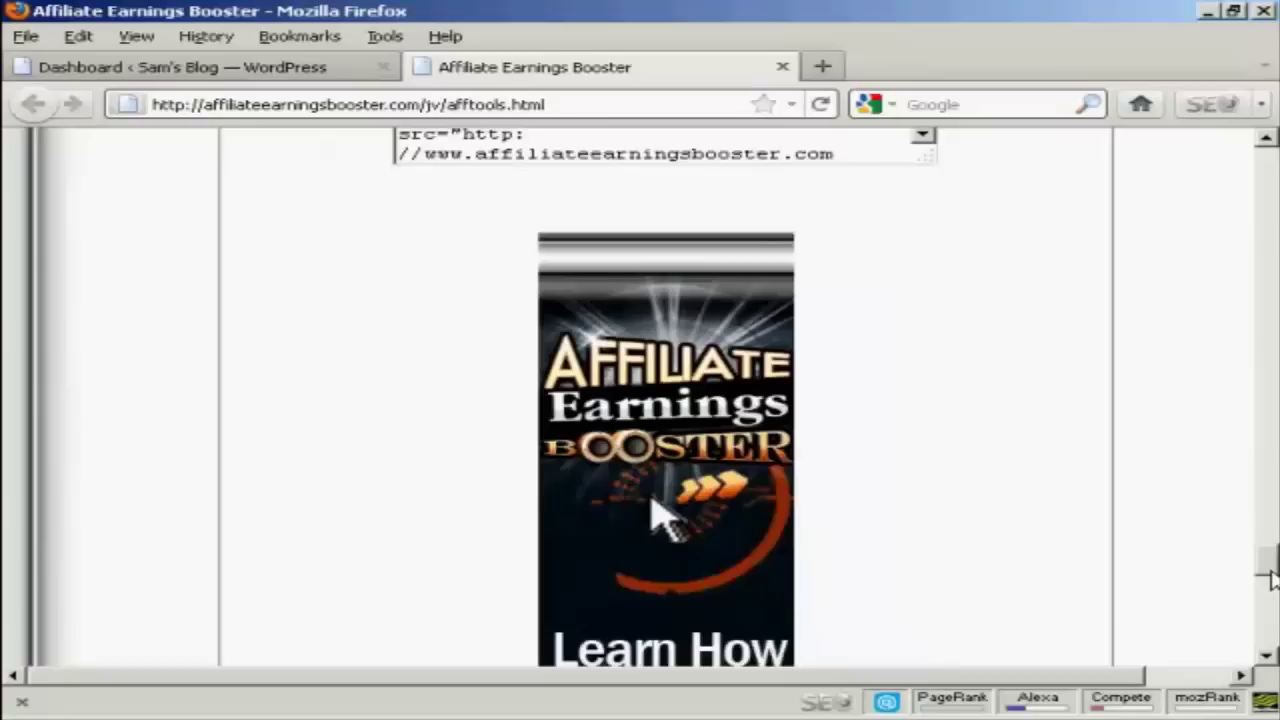
drag(1270, 570, 1270, 610)
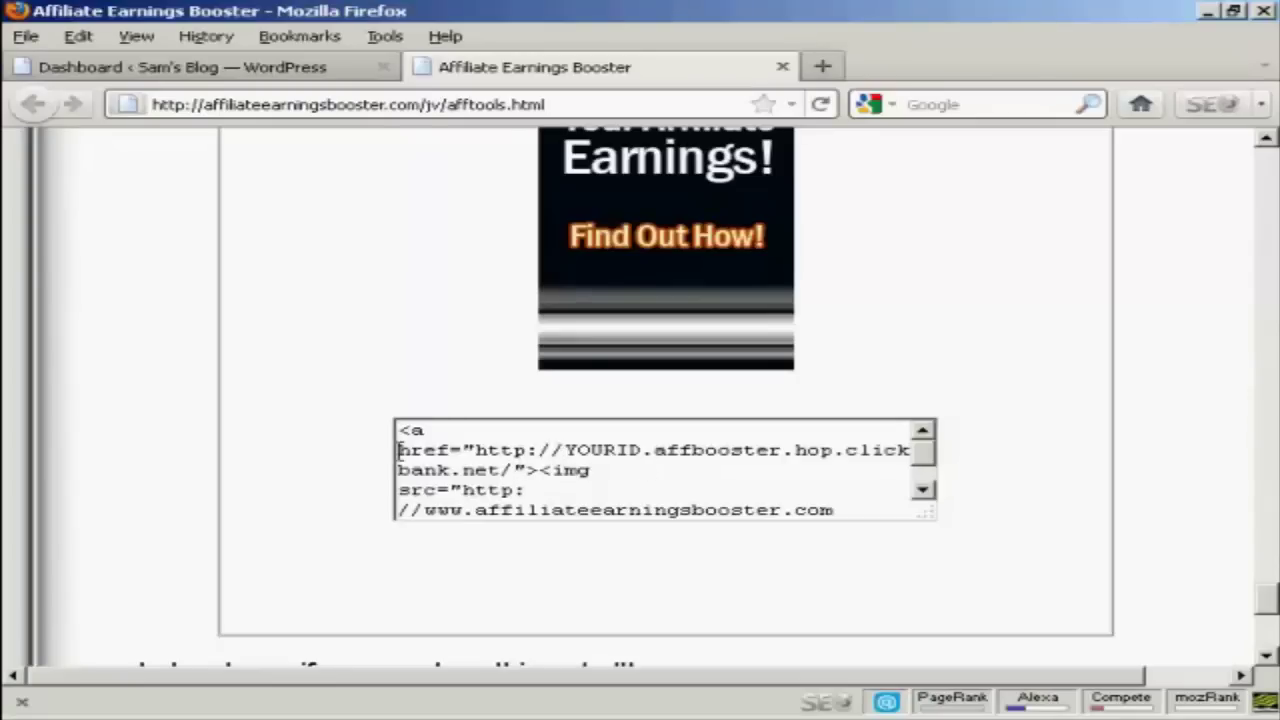
mouse_move(399, 430)
mouse_down()
mouse_move(584, 431)
mouse_move(823, 533)
mouse_up()
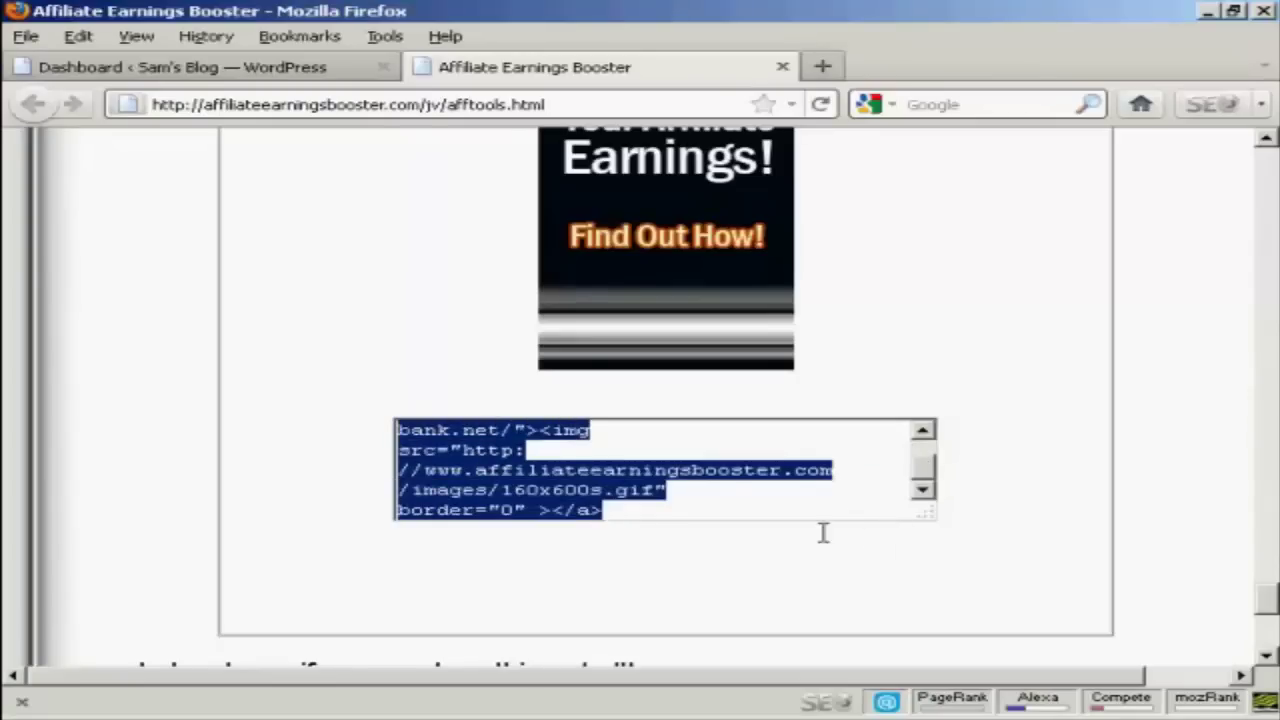
right_click(737, 473)
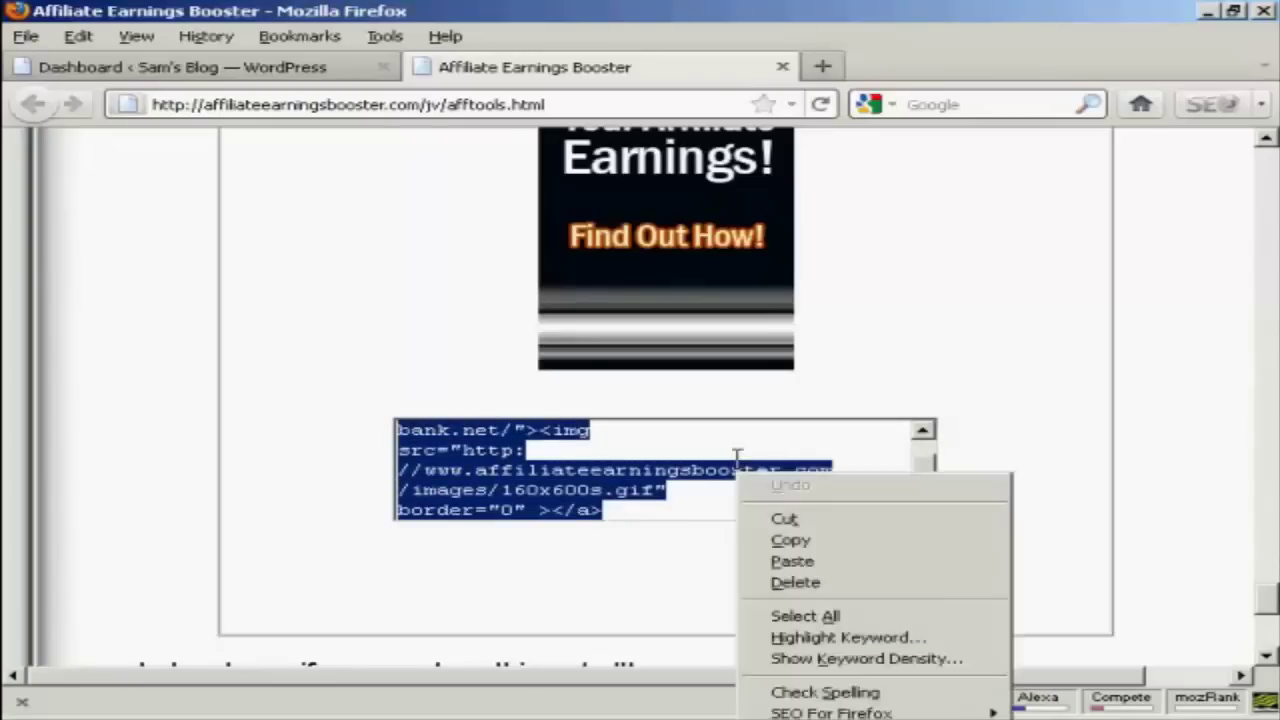
click(807, 545)
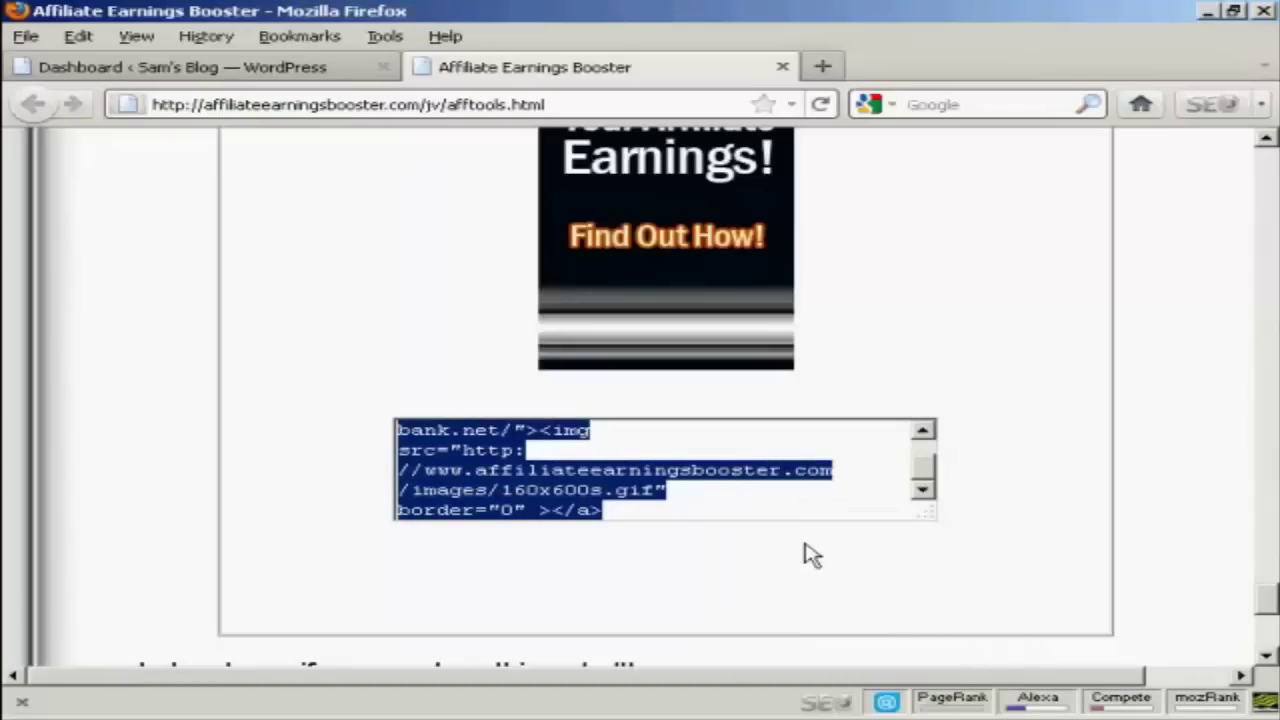
On the Widgets page, move the Calendar widget from the Left Sidebar into the Right Sidebar.
click(258, 78)
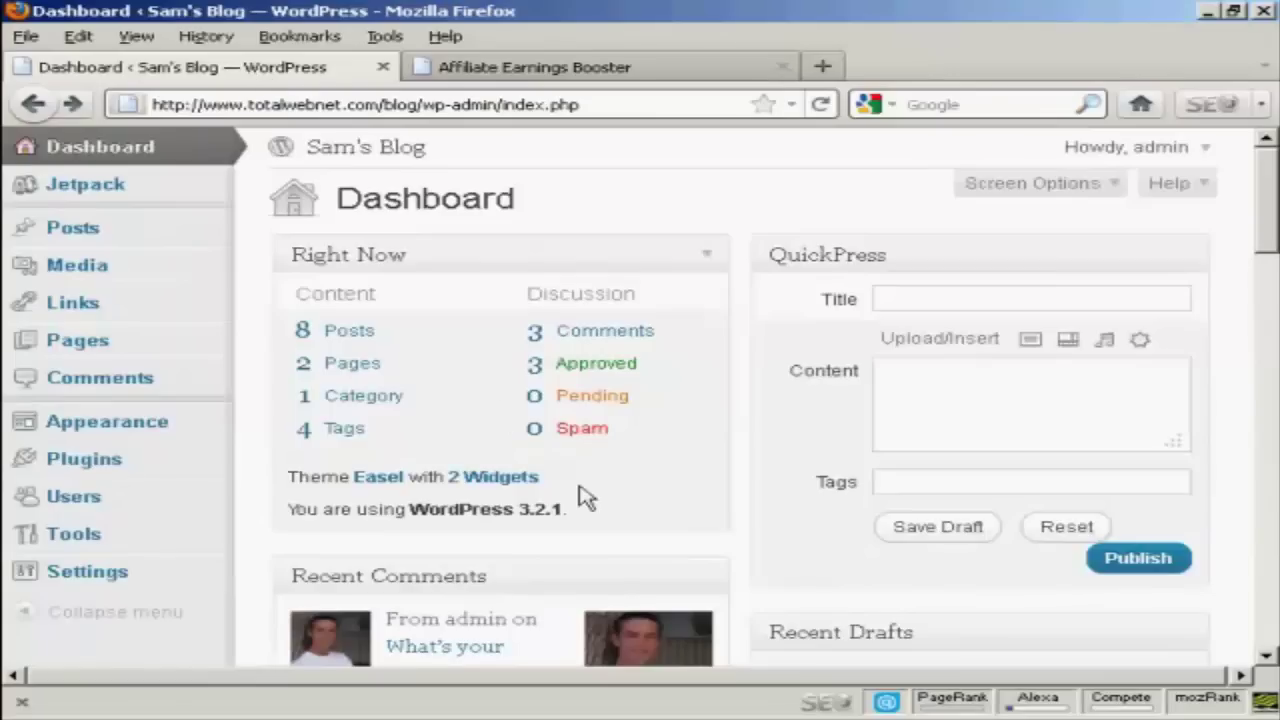
mouse_move(500, 380)
click(500, 484)
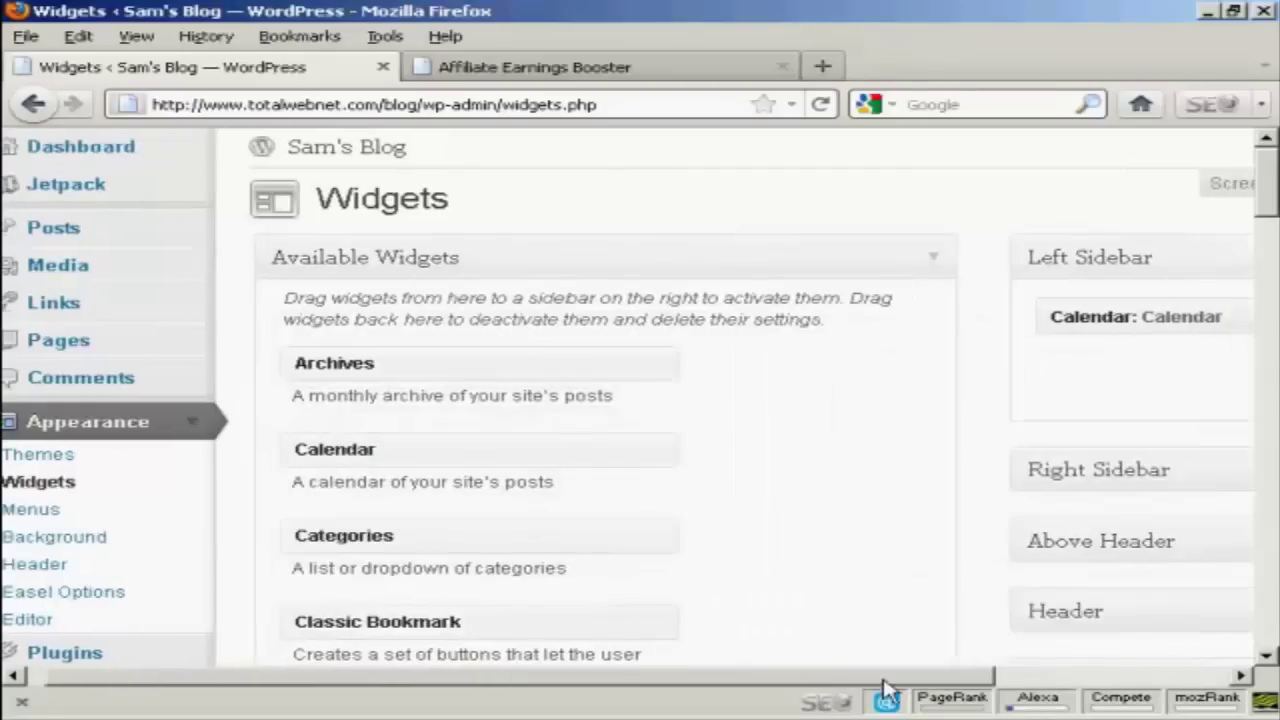
drag(804, 680, 1078, 684)
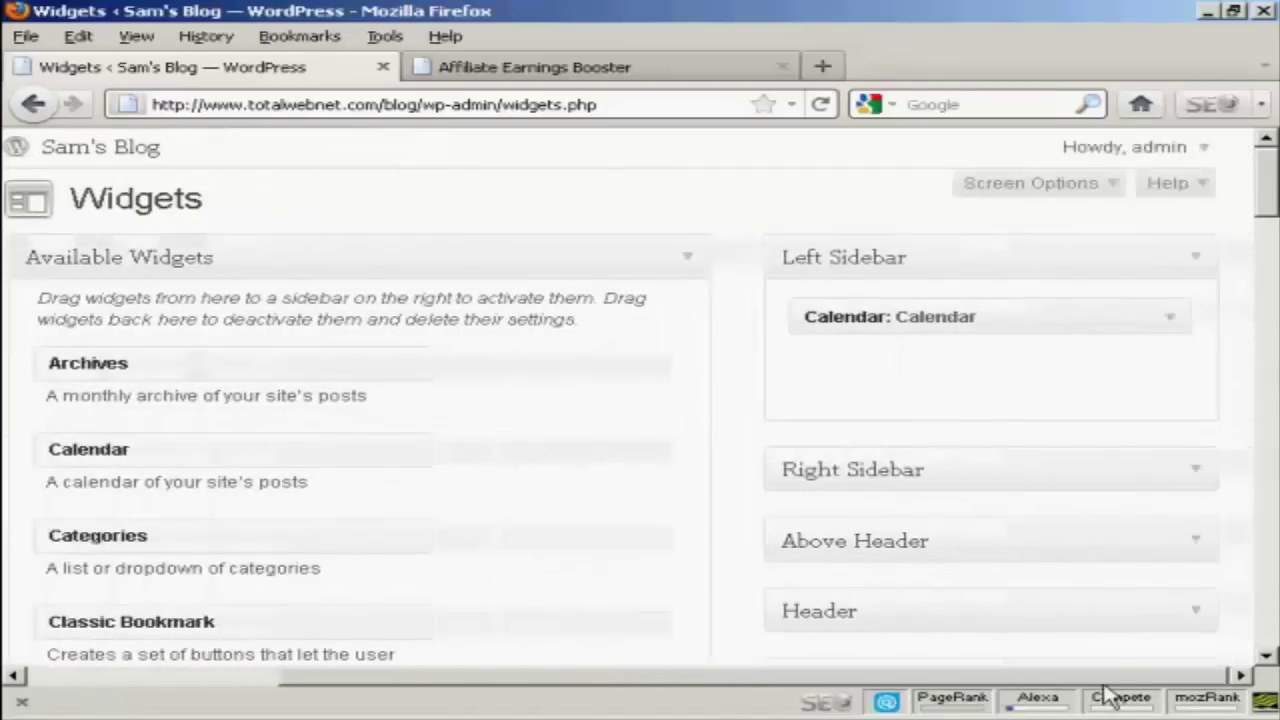
click(1196, 470)
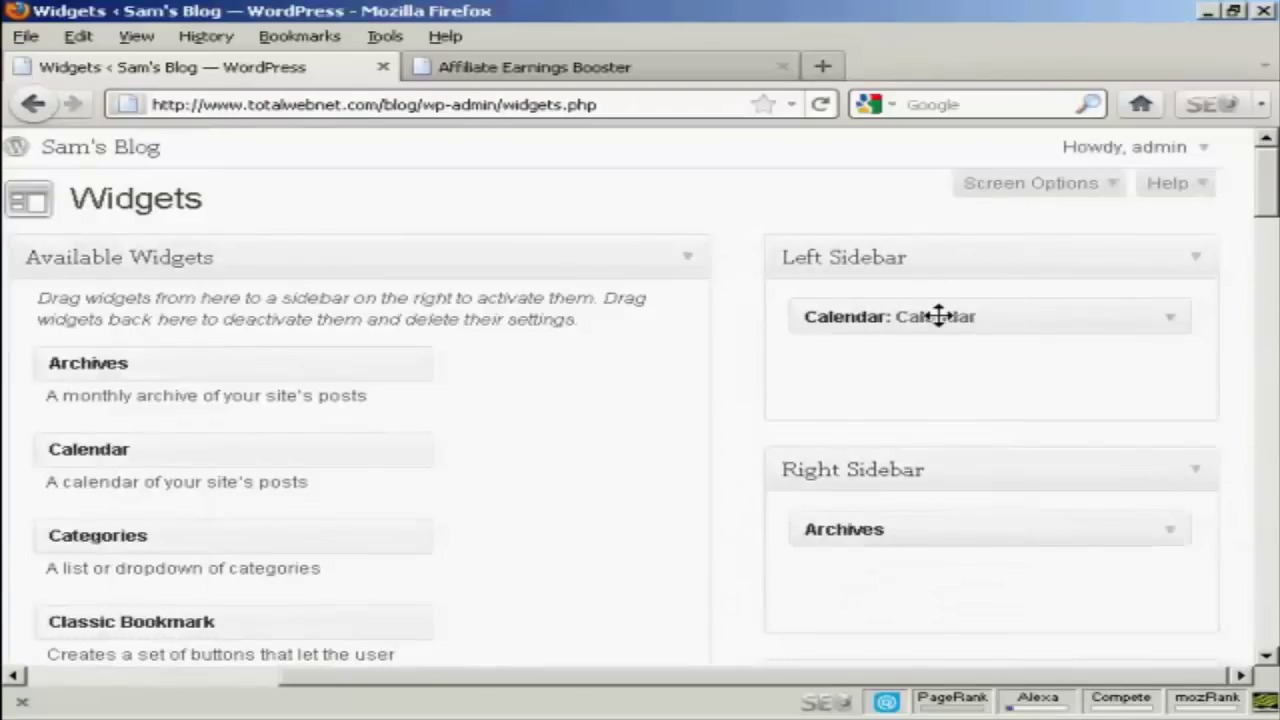
mouse_move(938, 316)
mouse_down()
mouse_move(930, 574)
mouse_move(948, 567)
mouse_move(940, 512)
mouse_up()
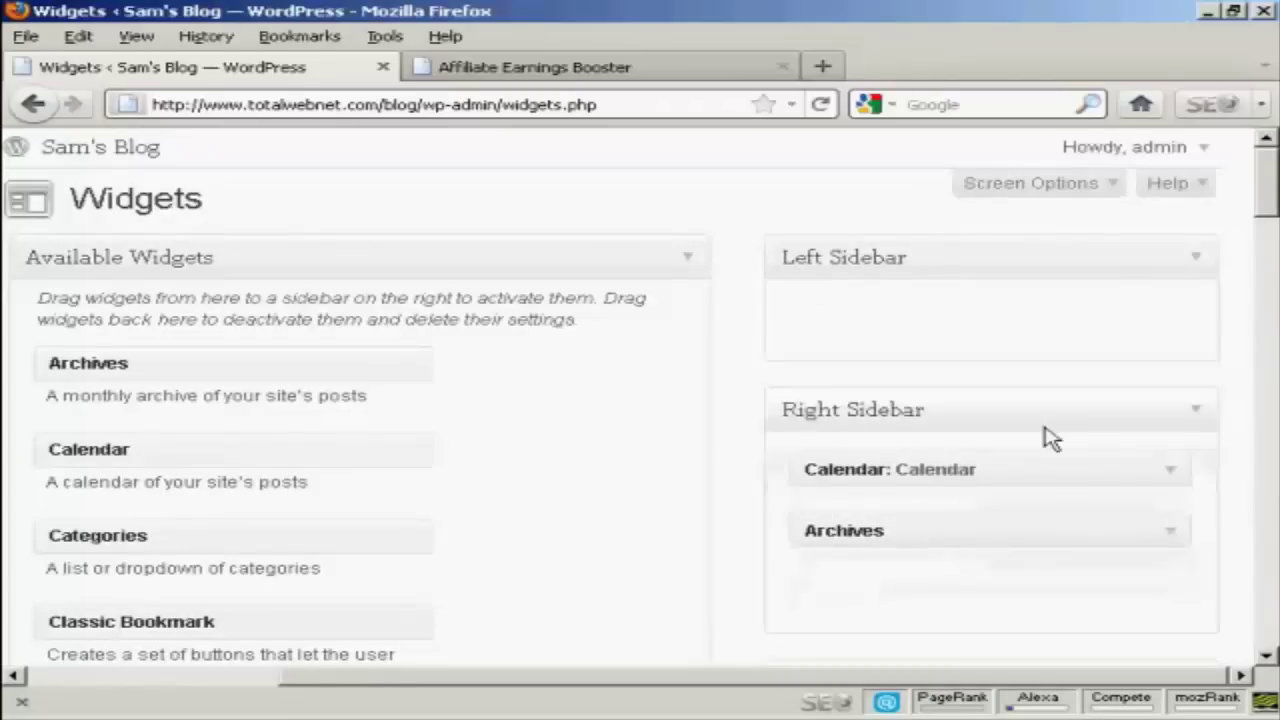
Drag the Text widget from Available Widgets into the empty Left Sidebar.
drag(1268, 197, 1268, 452)
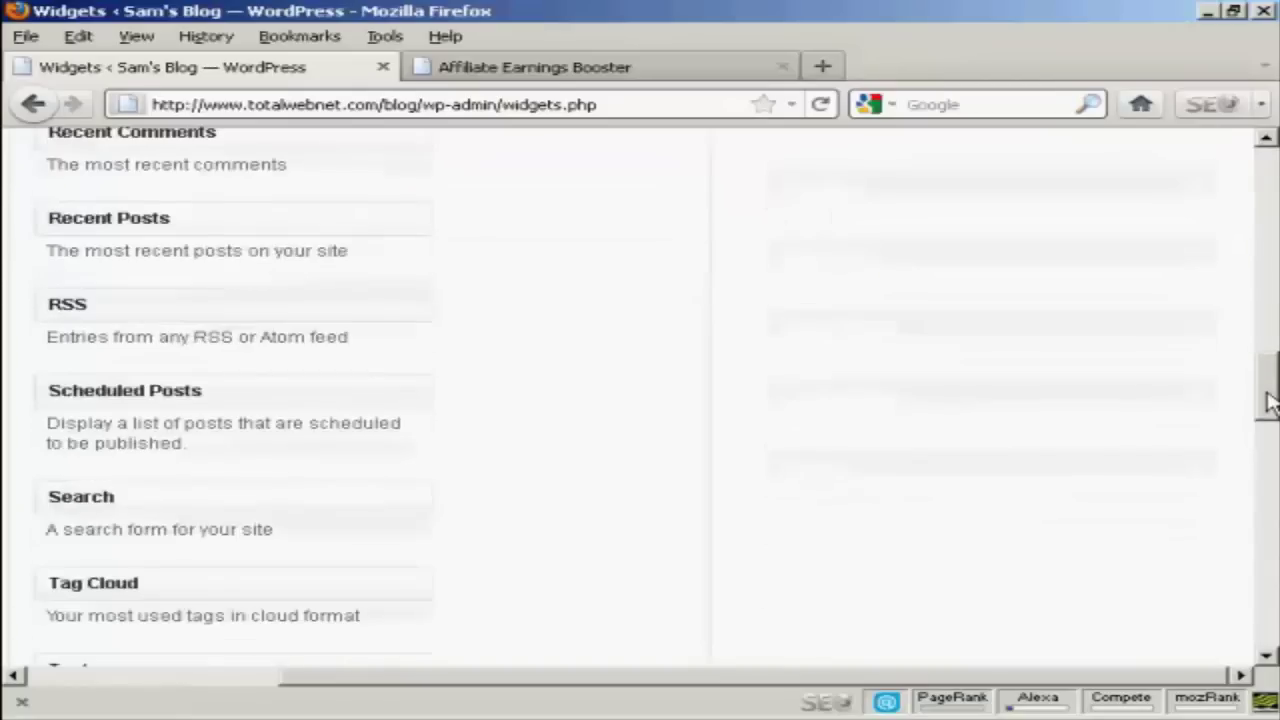
drag(1268, 452, 1268, 452)
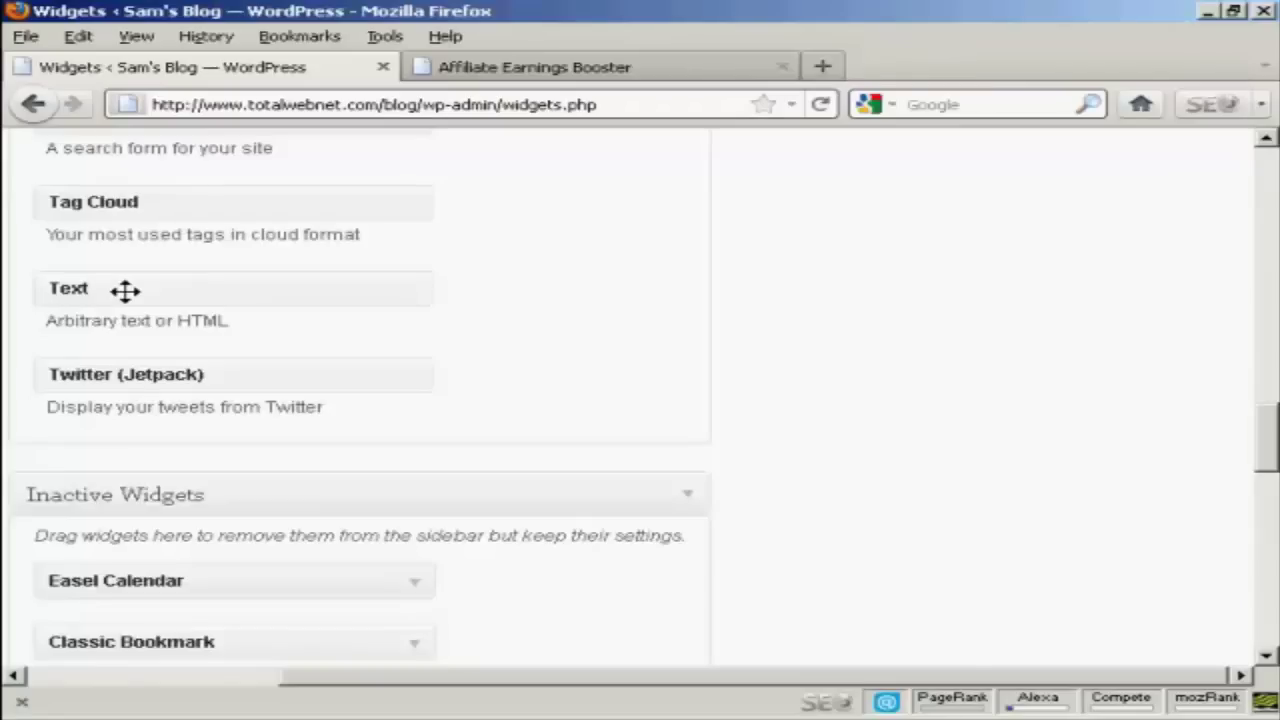
mouse_move(177, 291)
mouse_down()
mouse_move(829, 145)
mouse_move(829, 125)
mouse_up()
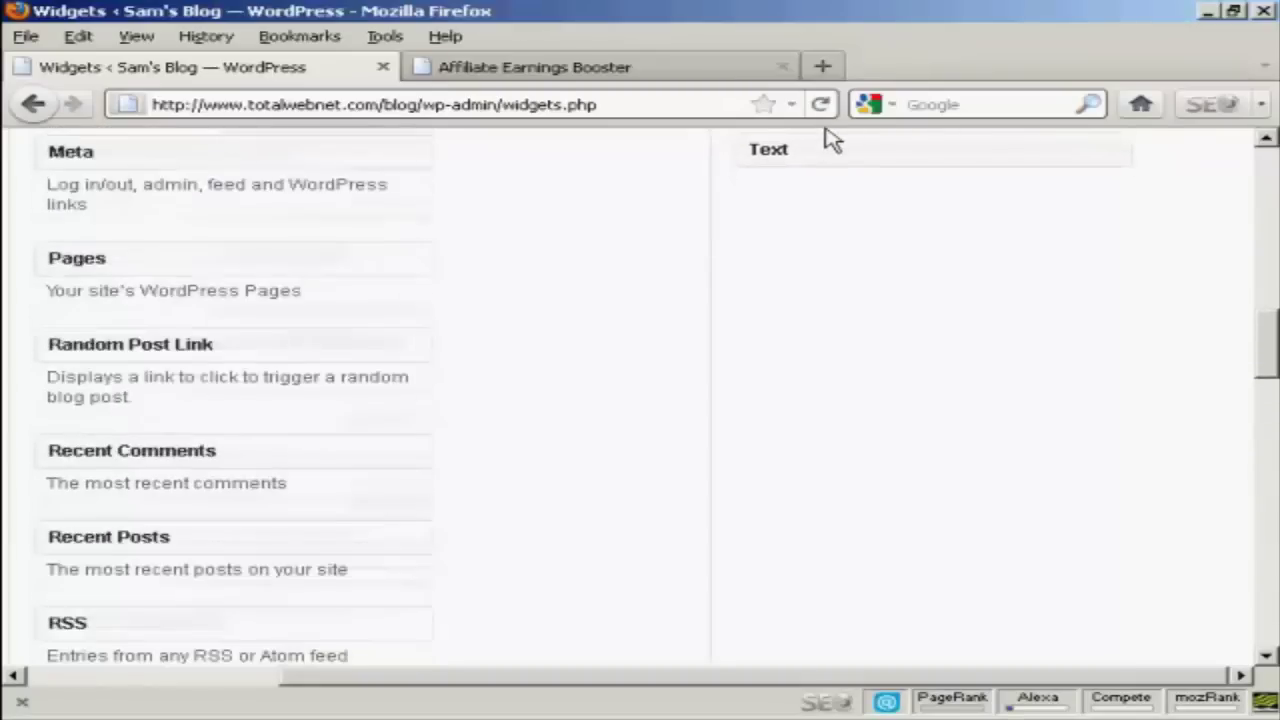
drag(829, 125, 838, 146)
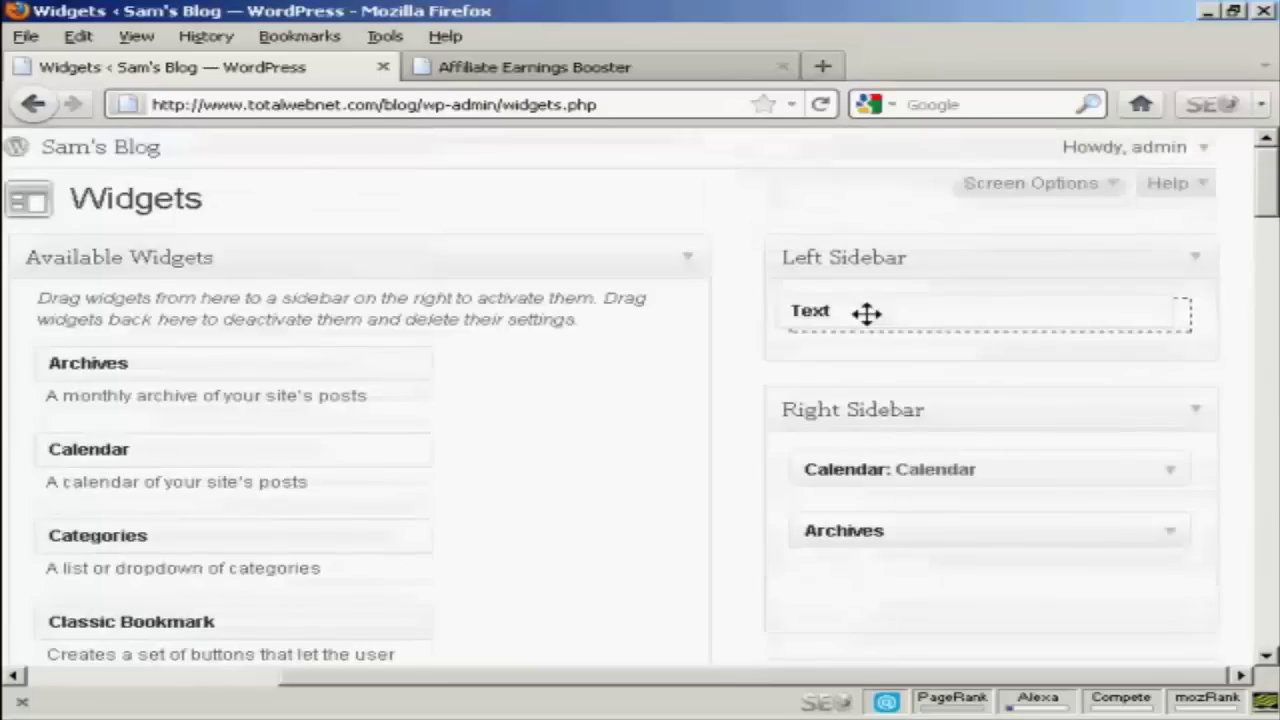
drag(838, 146, 880, 311)
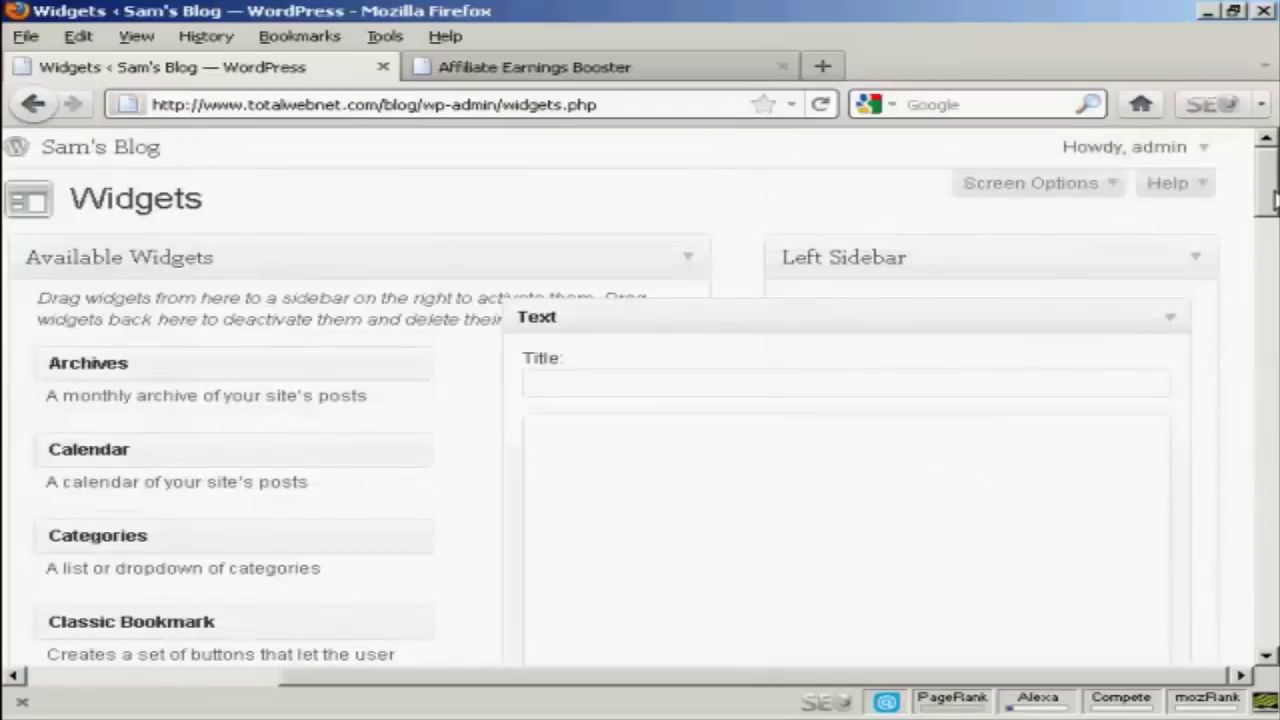
Paste the copied 160x600 banner HTML into the Left Sidebar Text widget and save it.
scroll(1270, 198, down, 2)
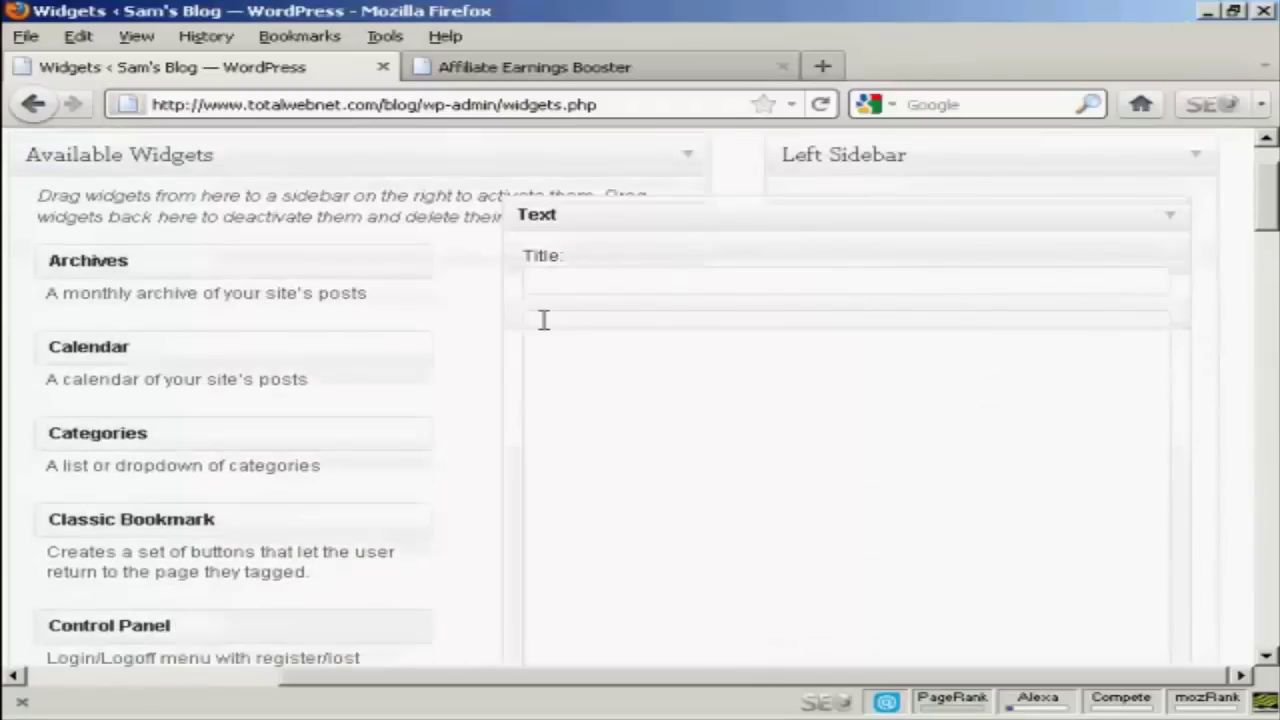
click(543, 330)
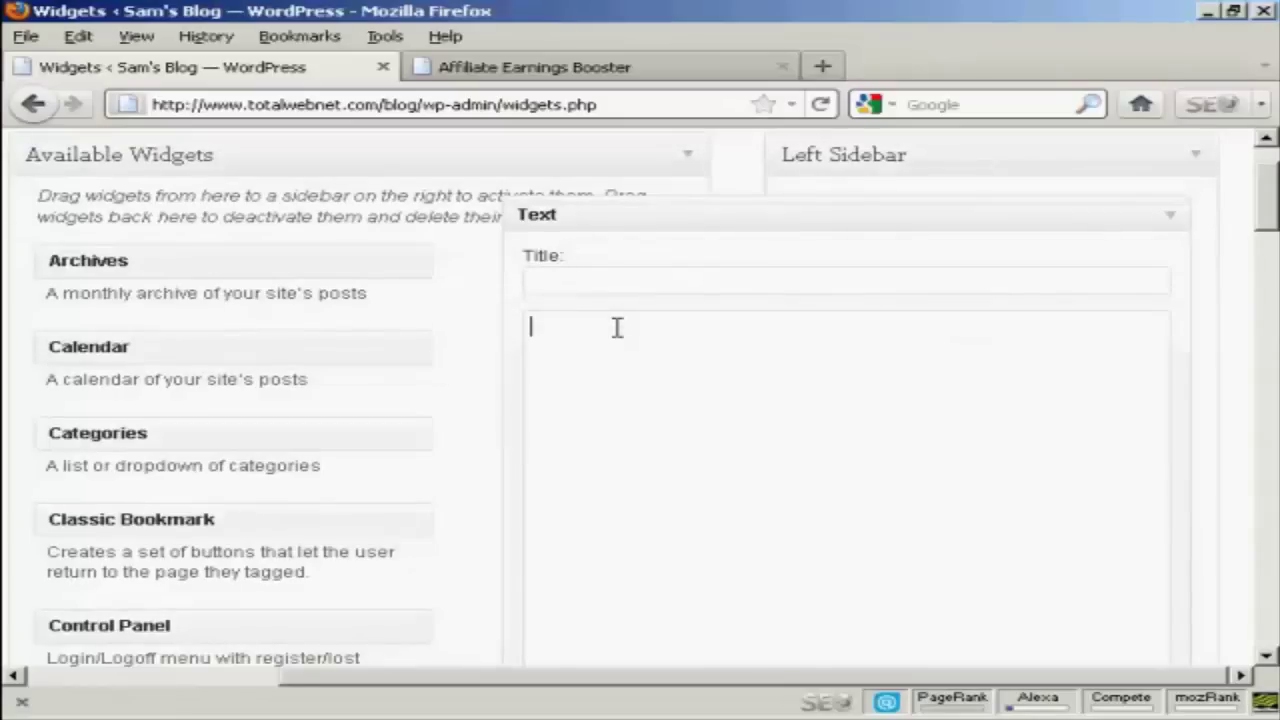
text(<a href="http://YOURID.affbooster.hop.clickbank.net/"><img src="http://www.affiliateearningsbooster.com/images/160x600s.gif" border="0" ></a>)
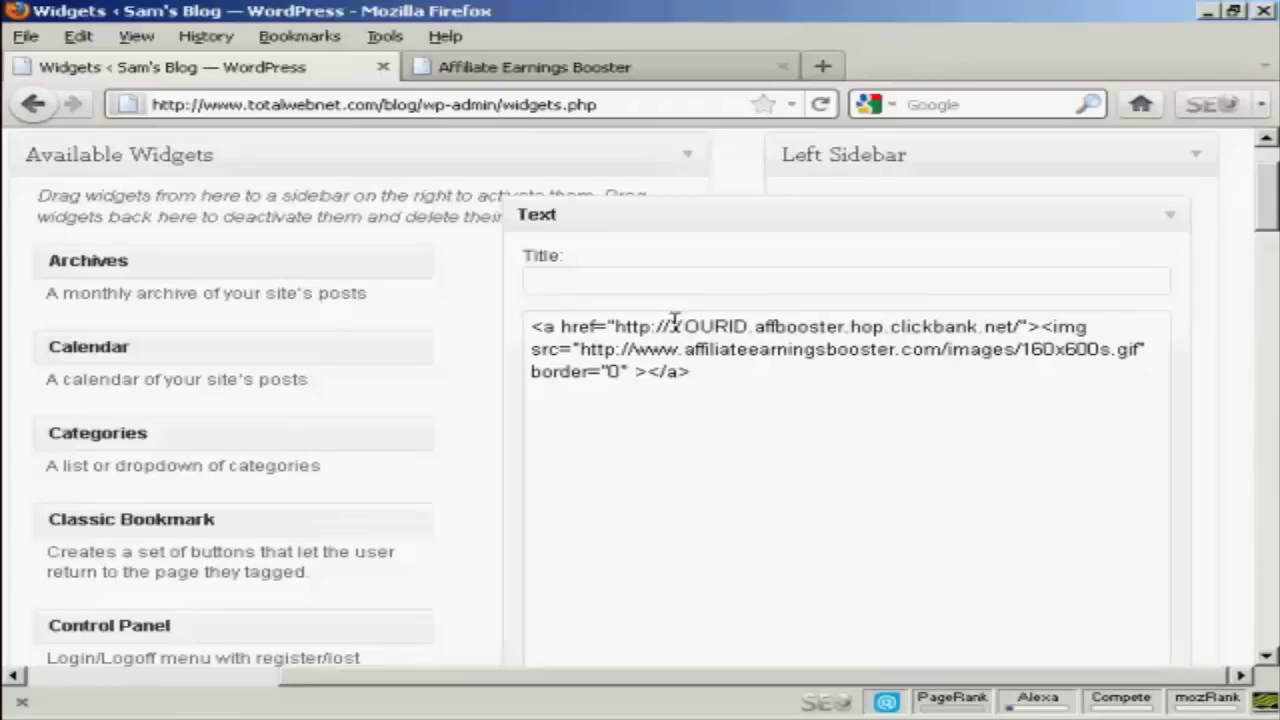
drag(670, 326, 751, 326)
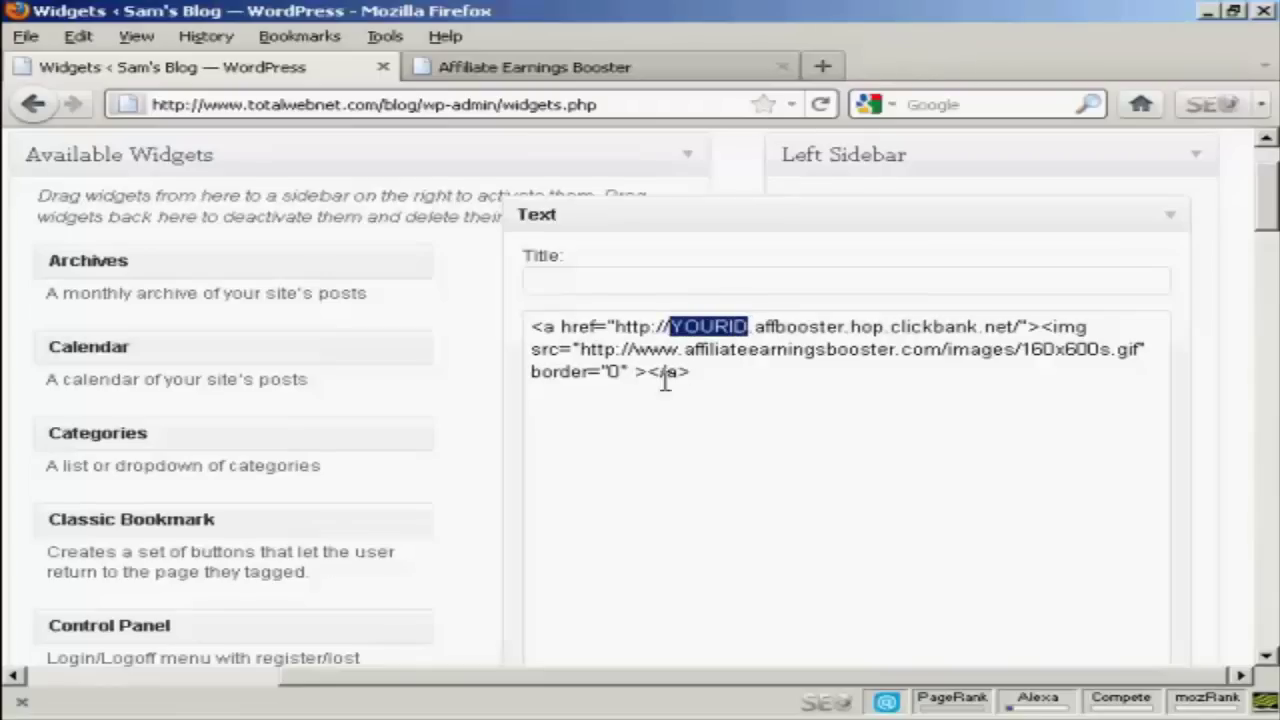
click(700, 371)
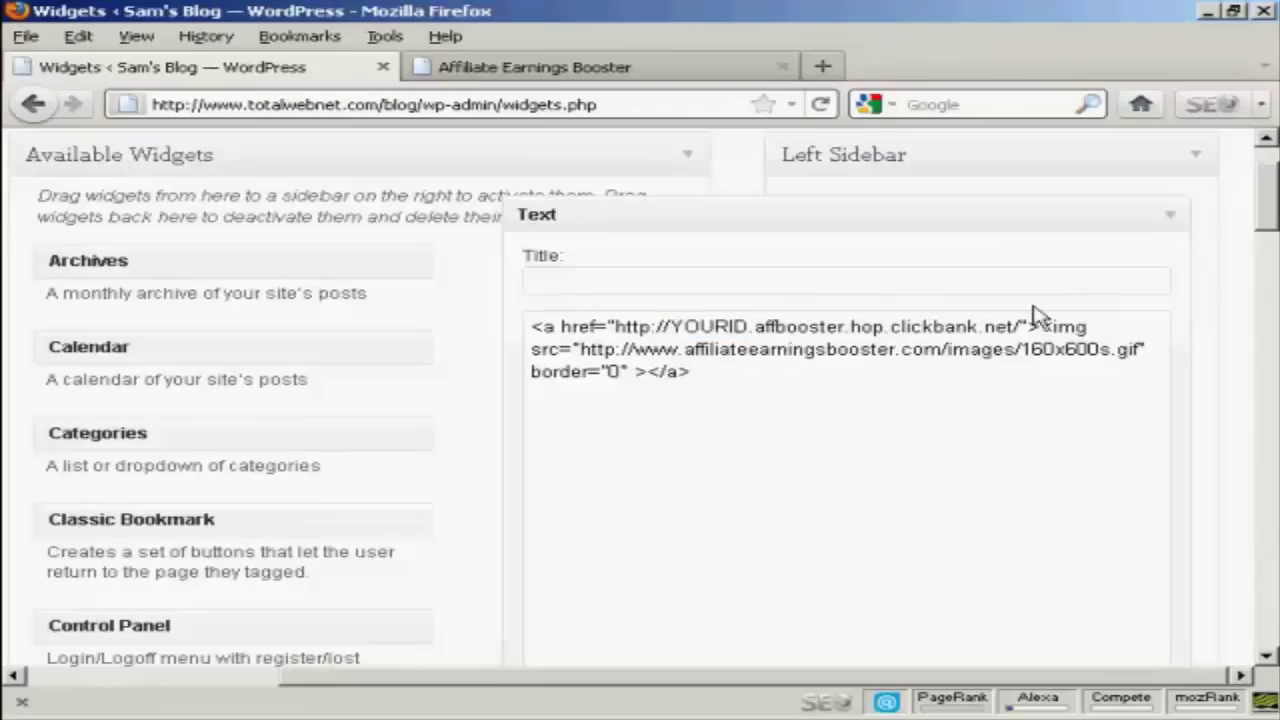
drag(1263, 208, 1266, 242)
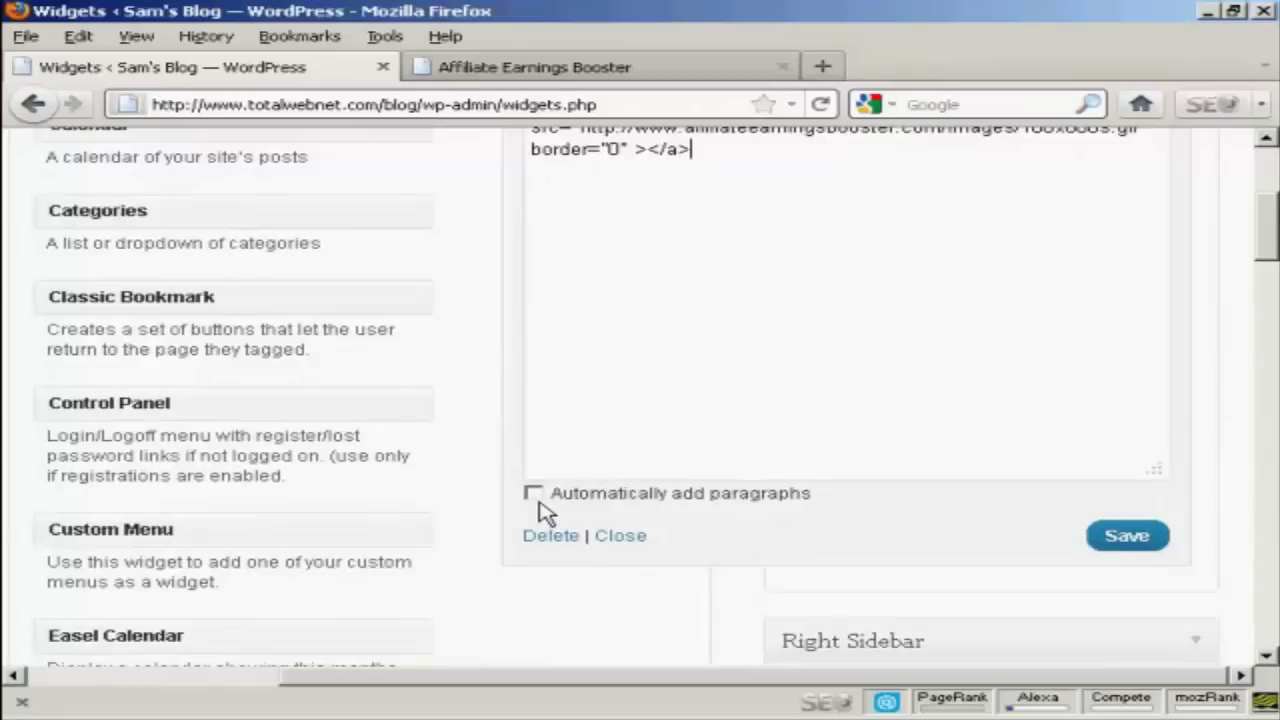
click(1126, 538)
click(1270, 205)
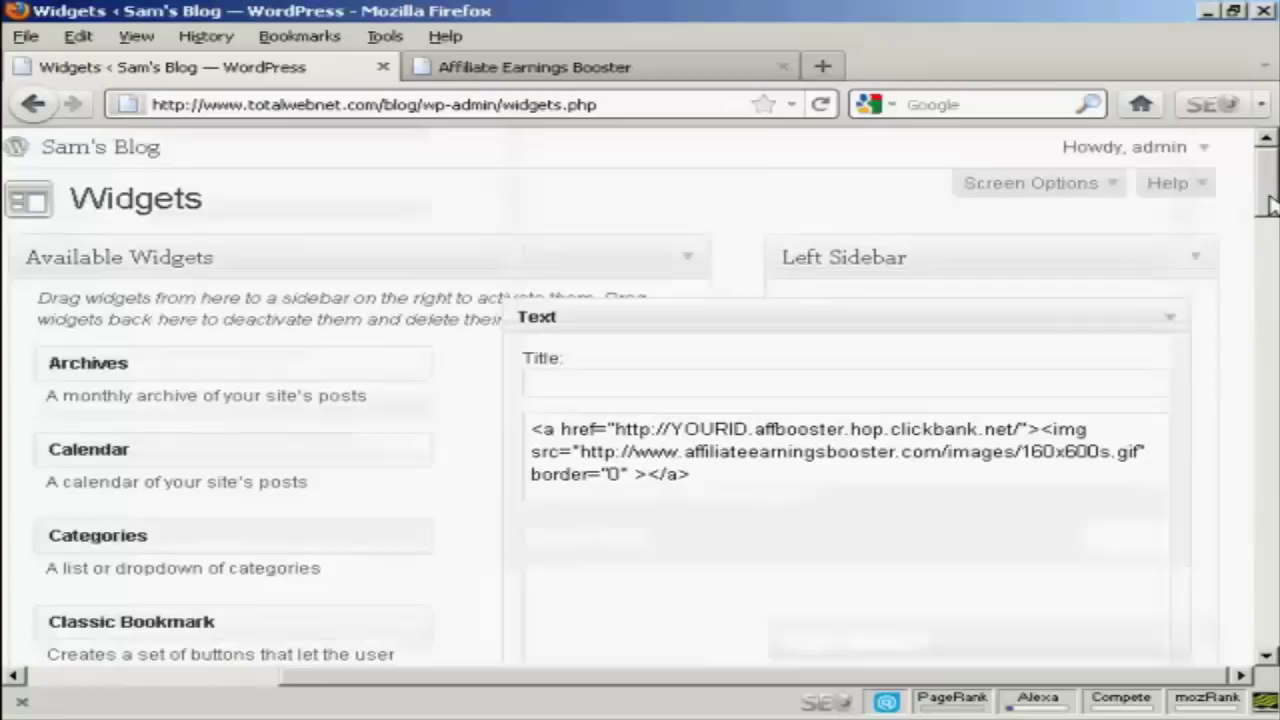
Remove wp-admin/widgets.php from the address to load the blog's front page.
click(421, 105)
click(421, 105)
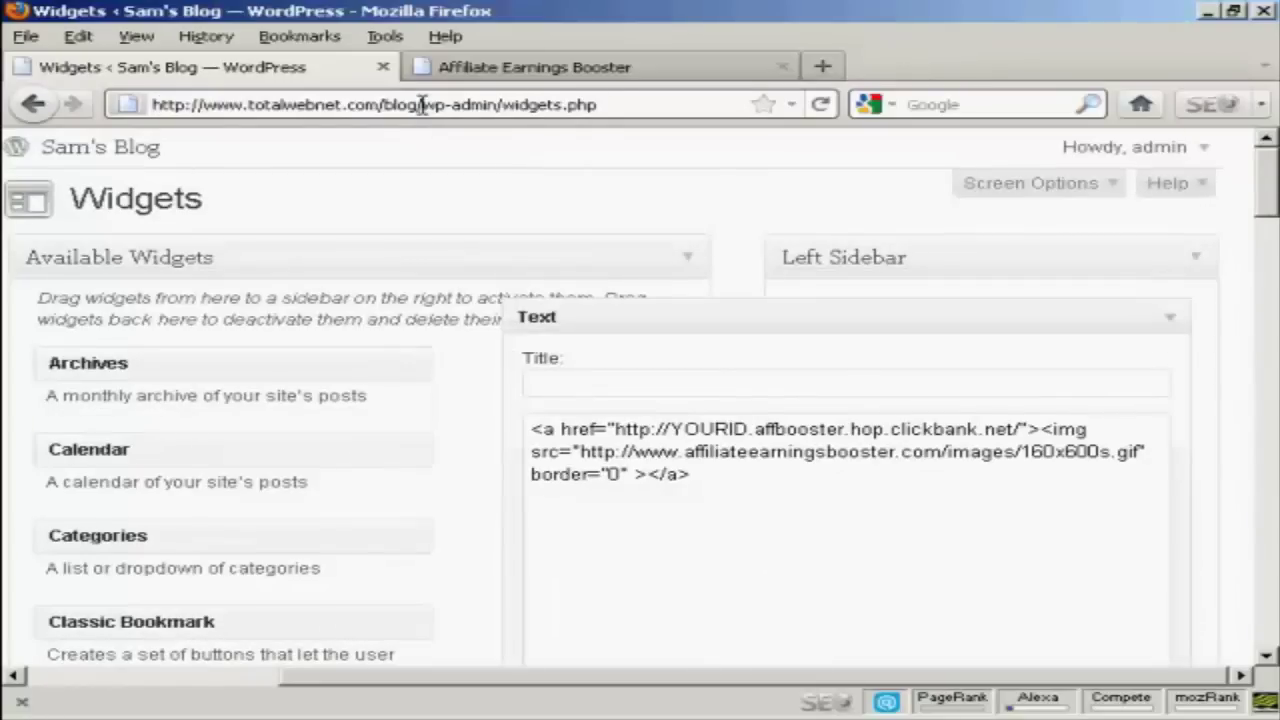
key(shift+End)
key(Delete)
key(Return)
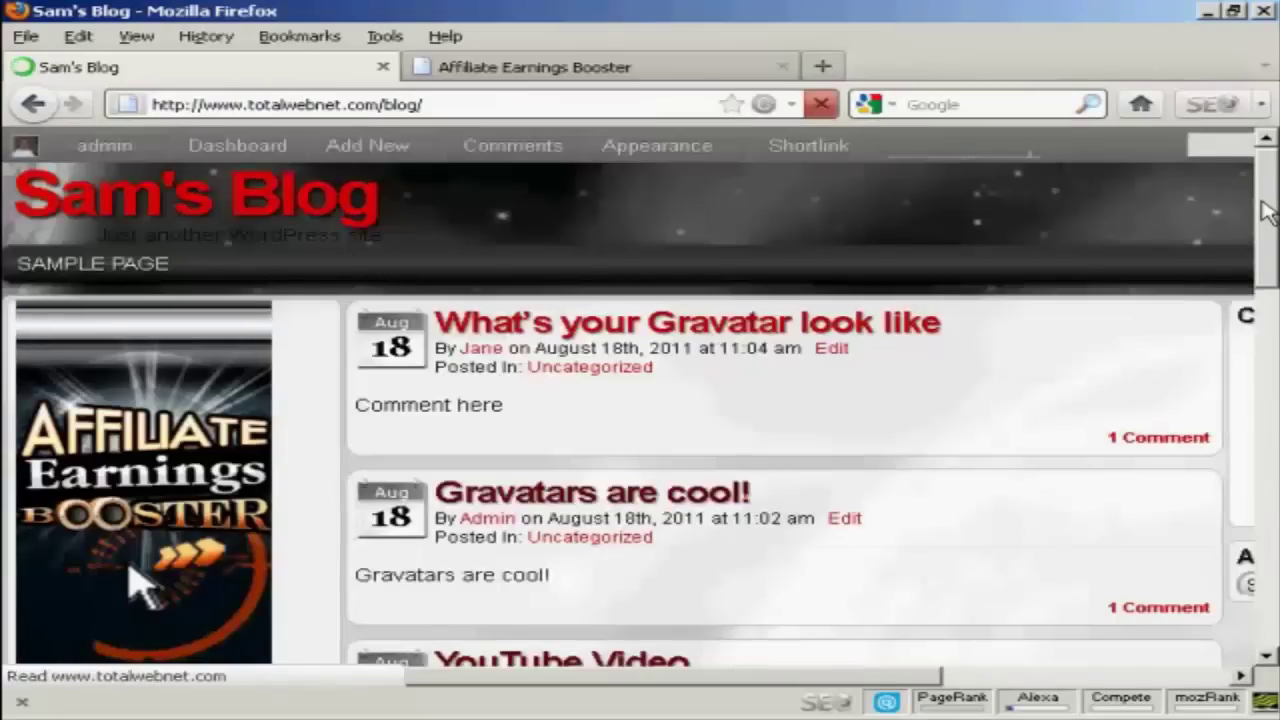
Scroll through the blog to check the banner in the left sidebar.
scroll(1266, 220, down, 1)
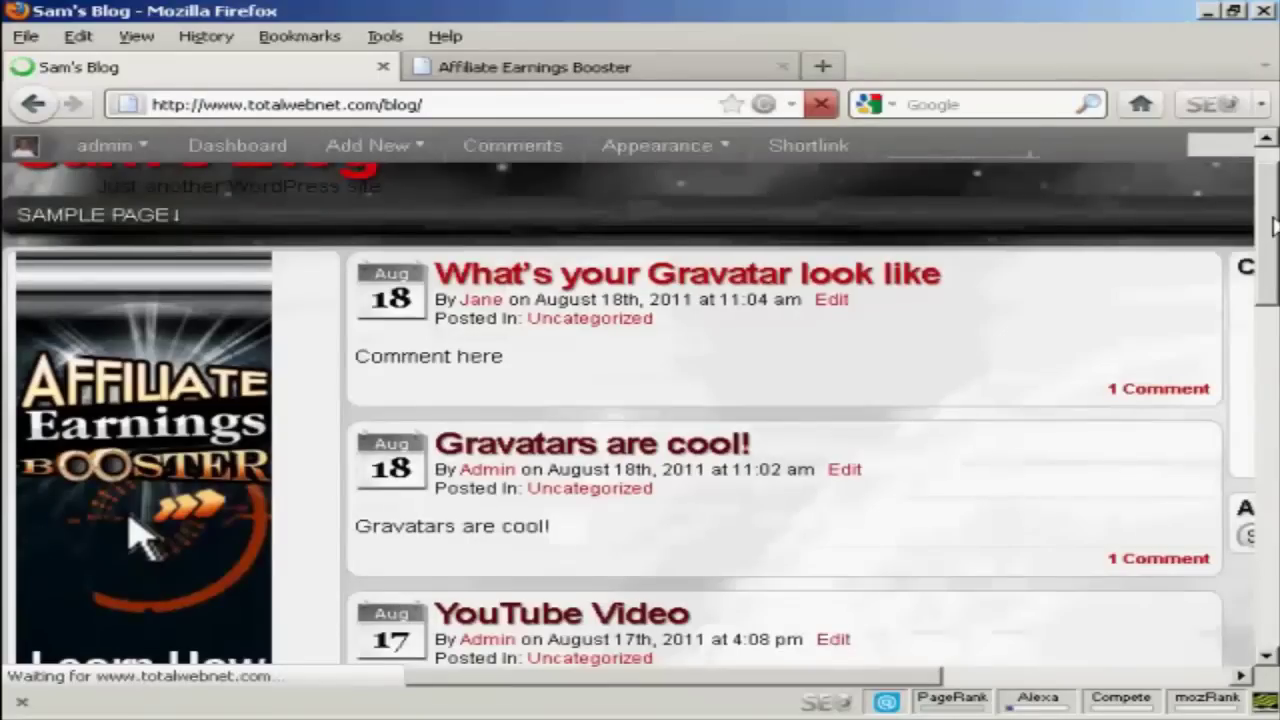
scroll(843, 371, down, 3)
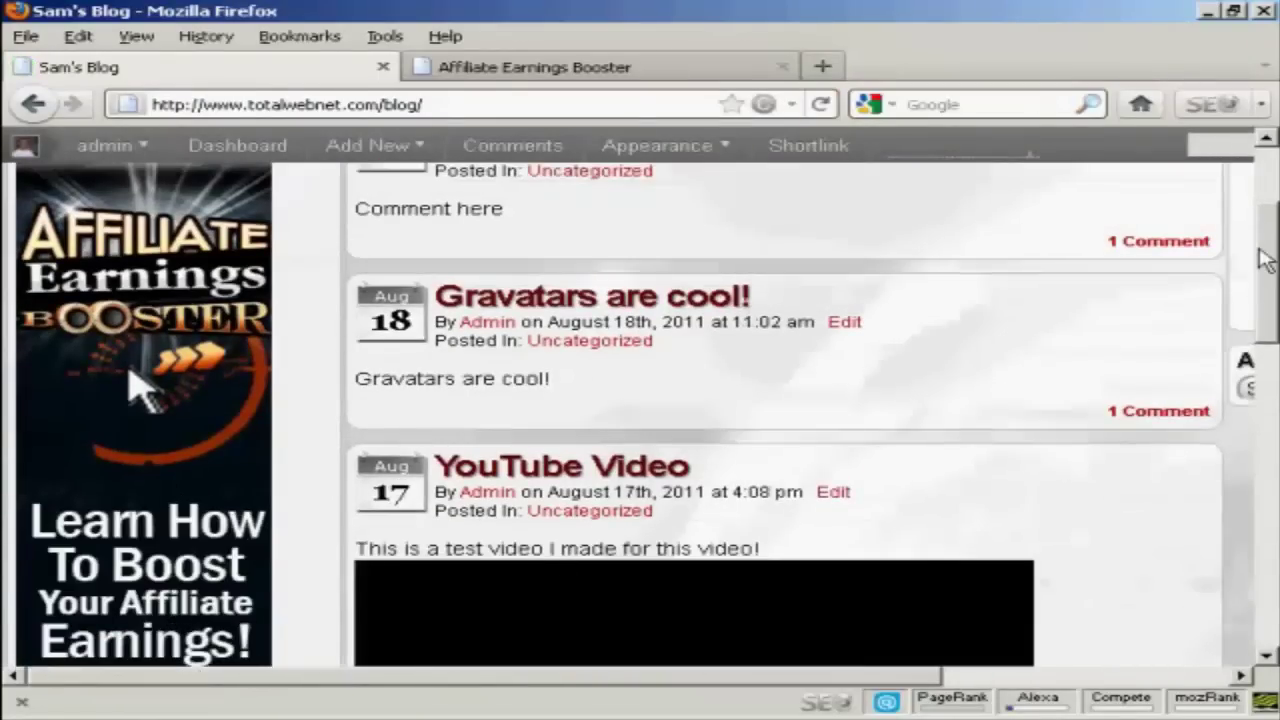
scroll(1265, 258, down, 1)
scroll(1265, 258, down, 2)
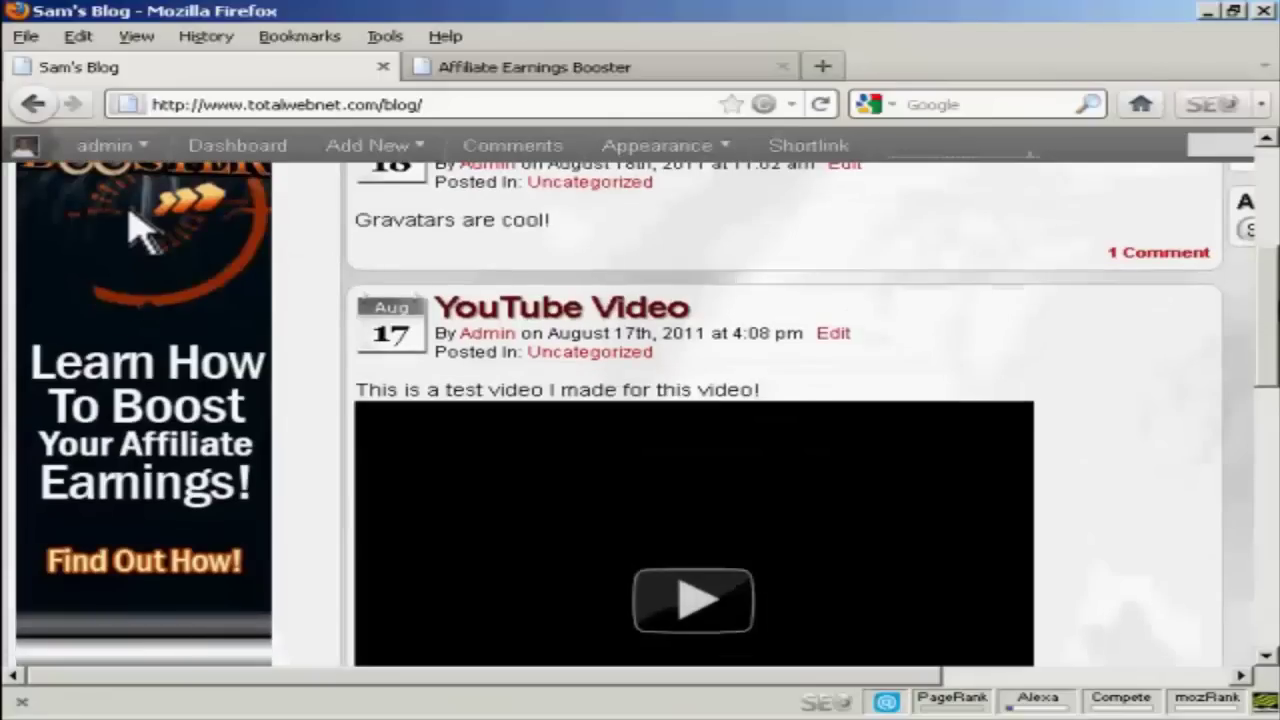
drag(903, 686, 1238, 680)
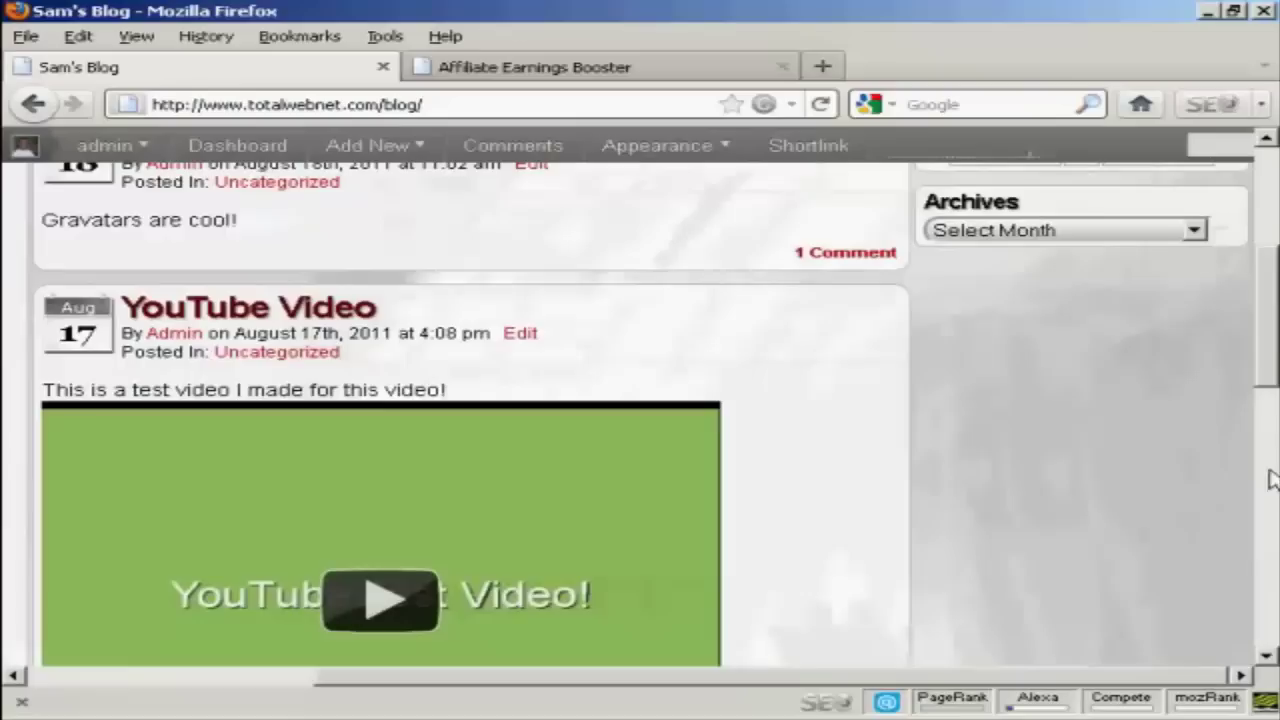
scroll(1268, 262, up, 5)
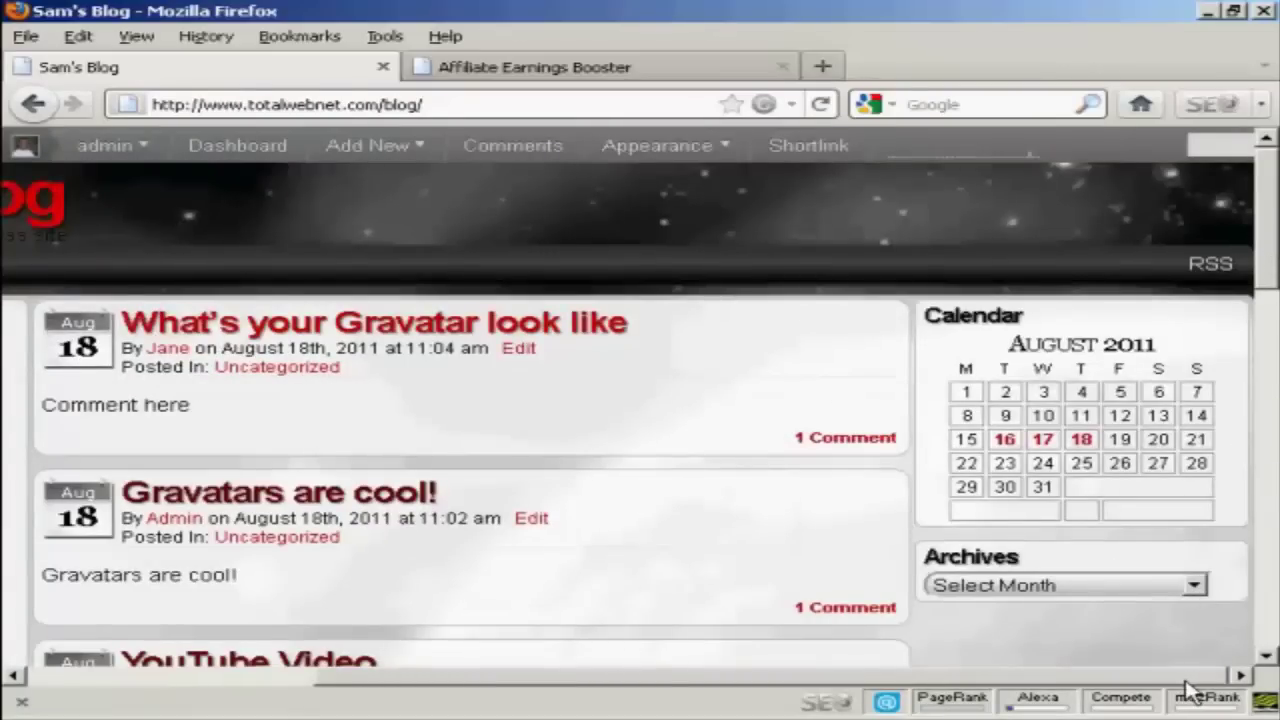
drag(1186, 678, 872, 682)
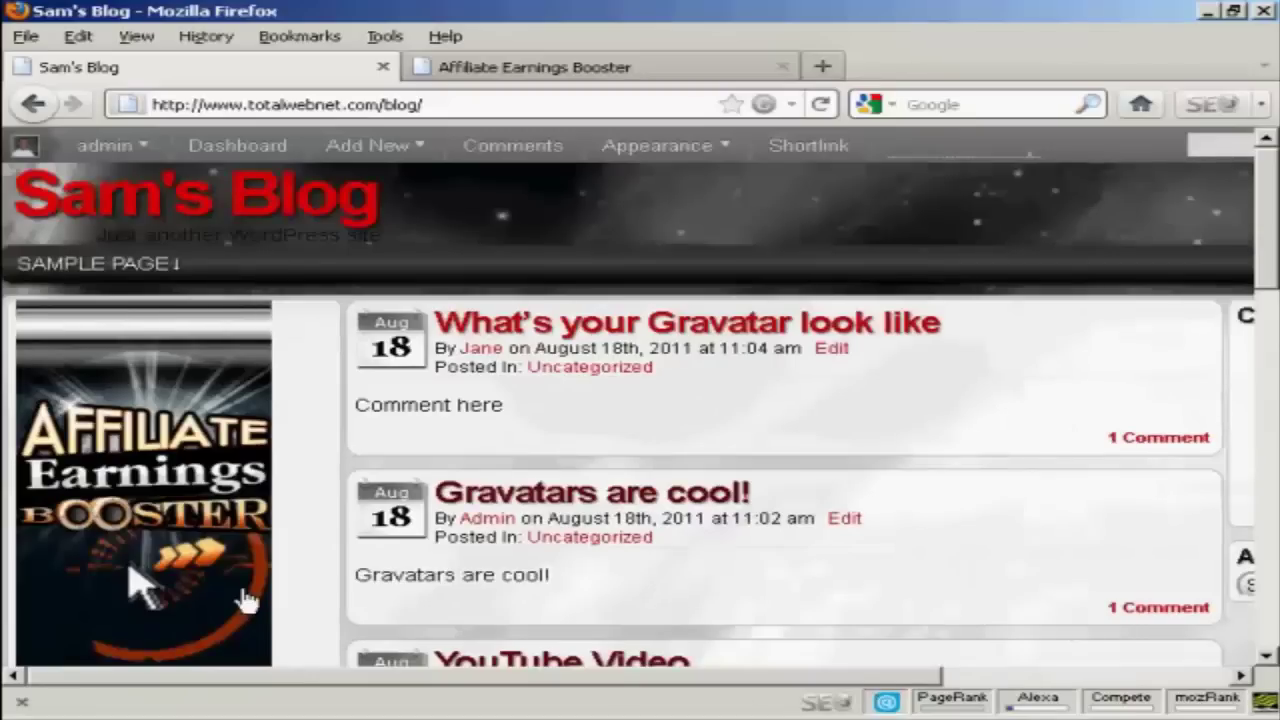
Follow the left-sidebar Affiliate Earnings Booster banner to its ClickBank affiliate link.
click(165, 541)
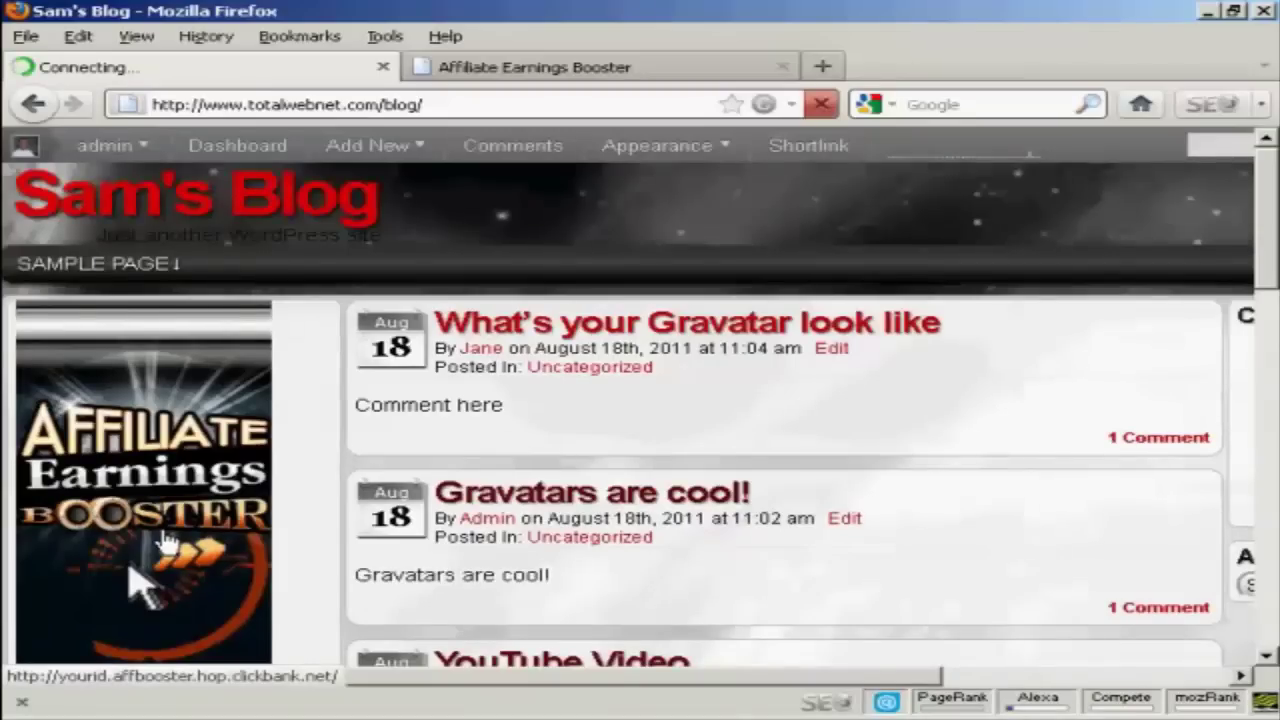